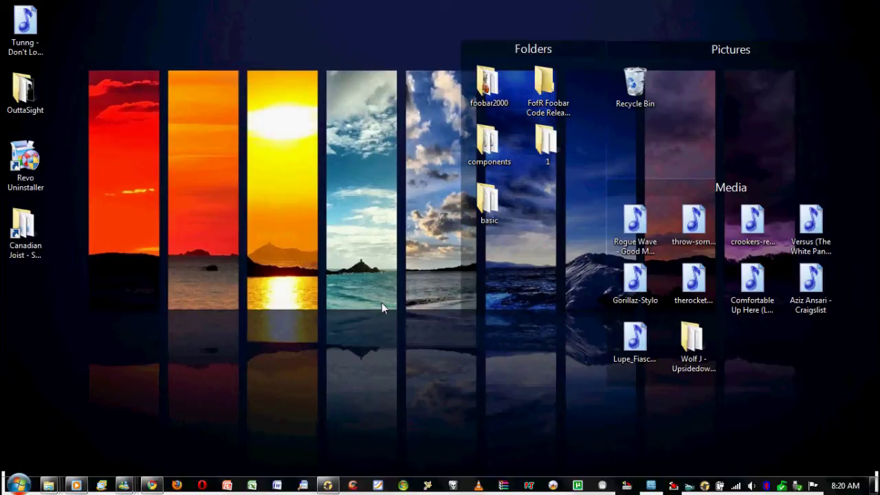
Step: Bring up the taskbar preview of MediaMonkey, showing 'Out Go the Lights' playing
mouse_move(327, 488)
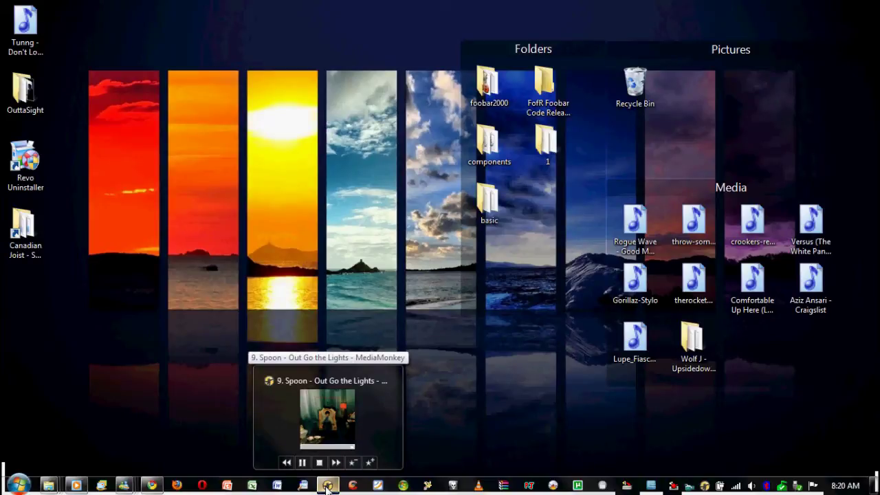
Step: Restore the MediaMonkey main window and open the Tools menu
click(327, 487)
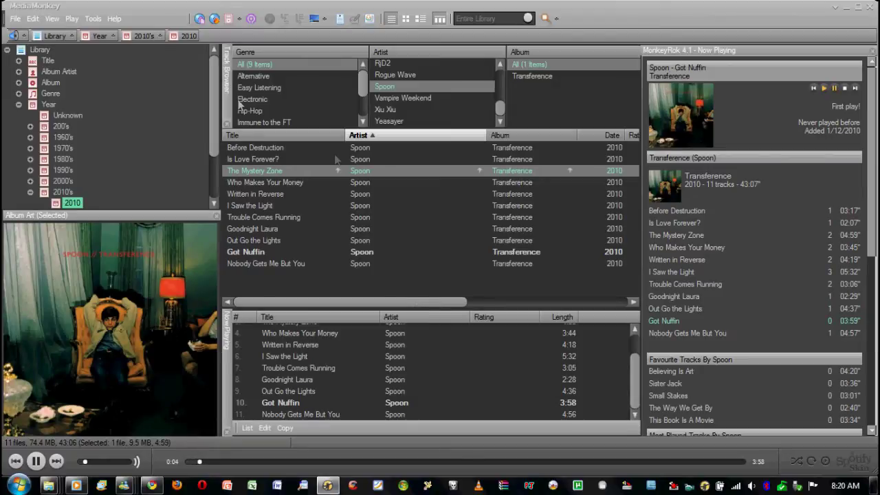
click(93, 19)
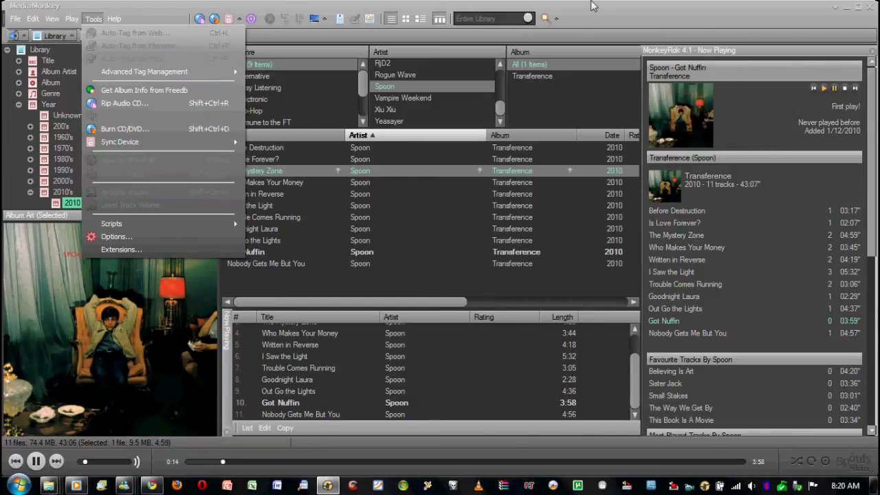
click(603, 11)
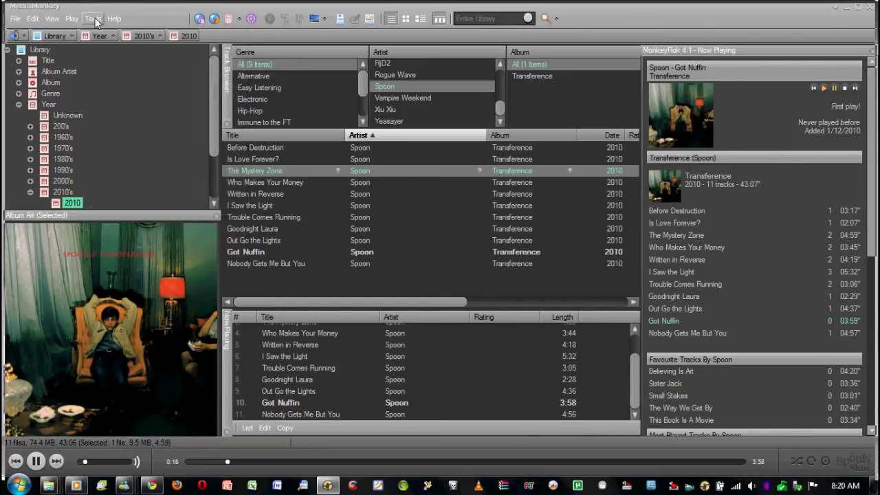
click(94, 19)
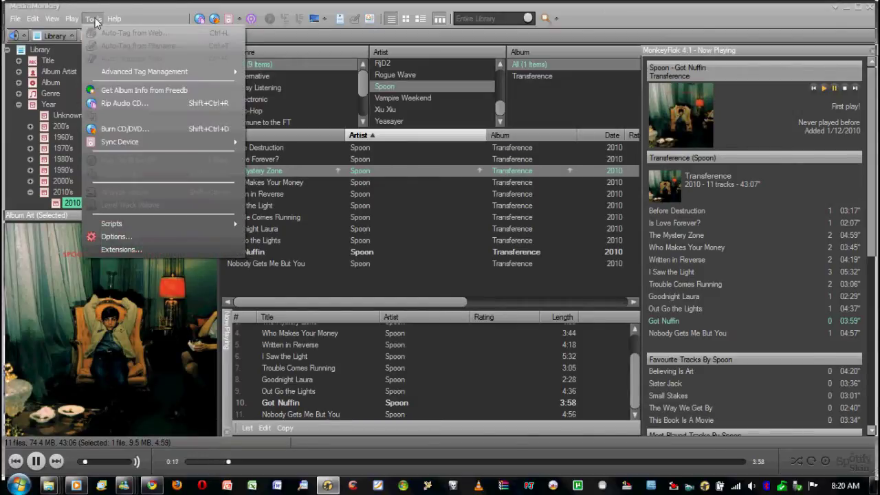
Step: Open Rip Audio CD for the 11 Young Galaxy tracks and widen the Destination column
click(134, 103)
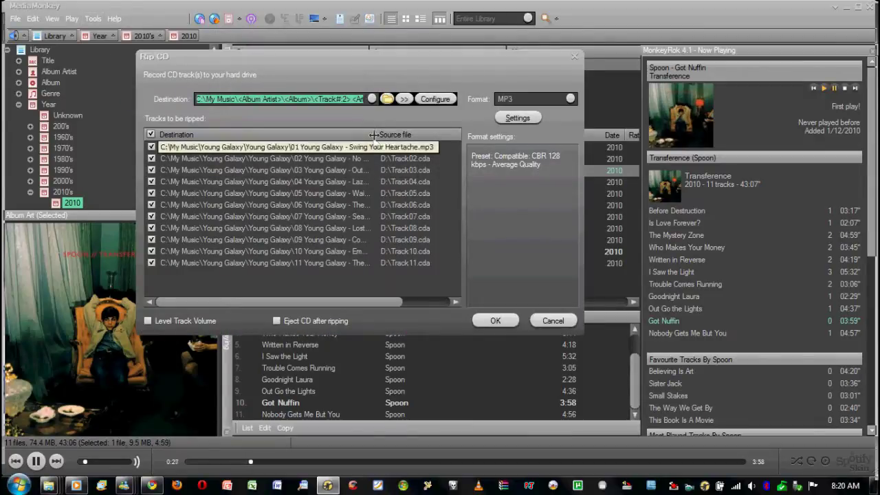
drag(374, 134, 412, 134)
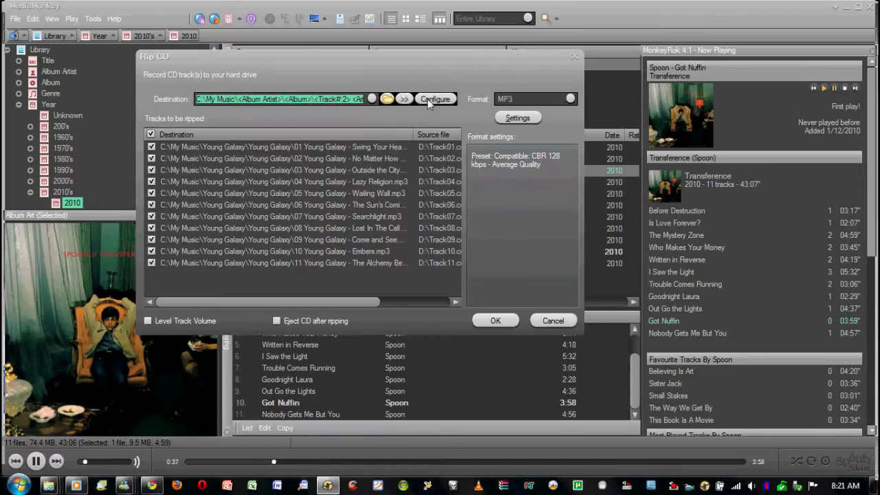
click(387, 99)
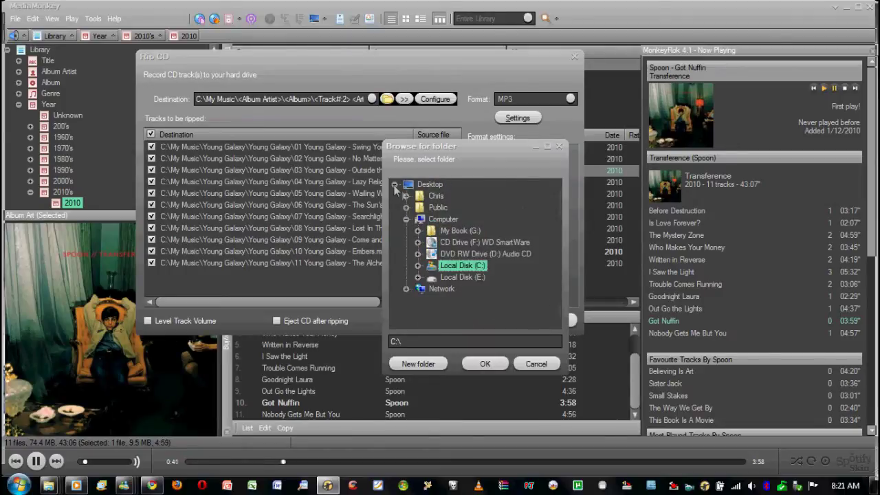
Step: Set the rip destination folder to Desktop\Young Galaxy
click(432, 185)
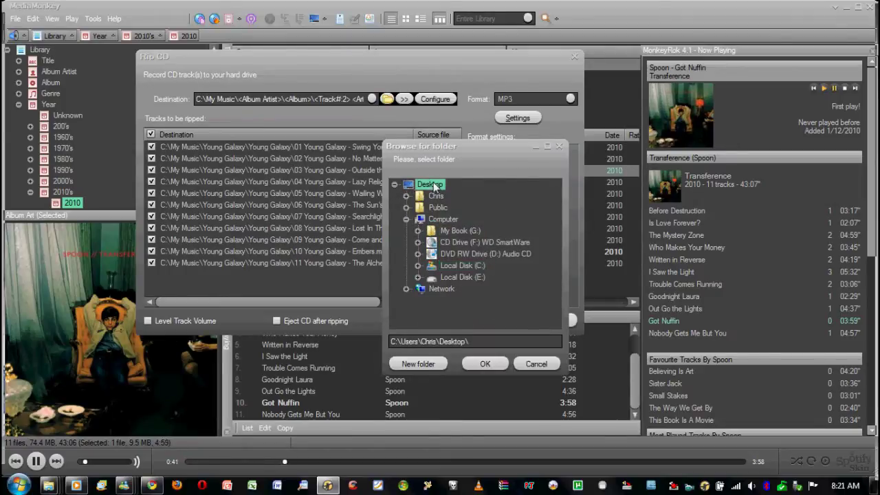
click(492, 341)
key(Caps_Lock)
text(Y)
key(Caps_Lock)
text(oung)
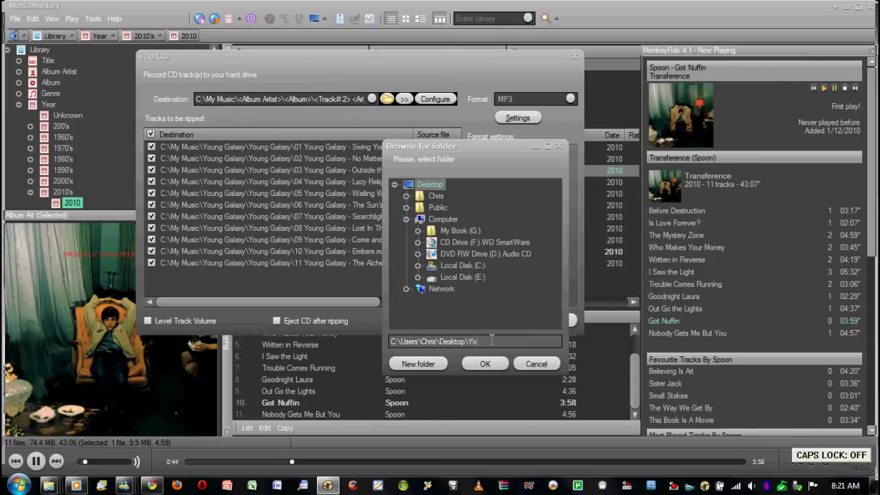
key(Caps_Lock)
text( G)
key(Caps_Lock)
text(alaxy)
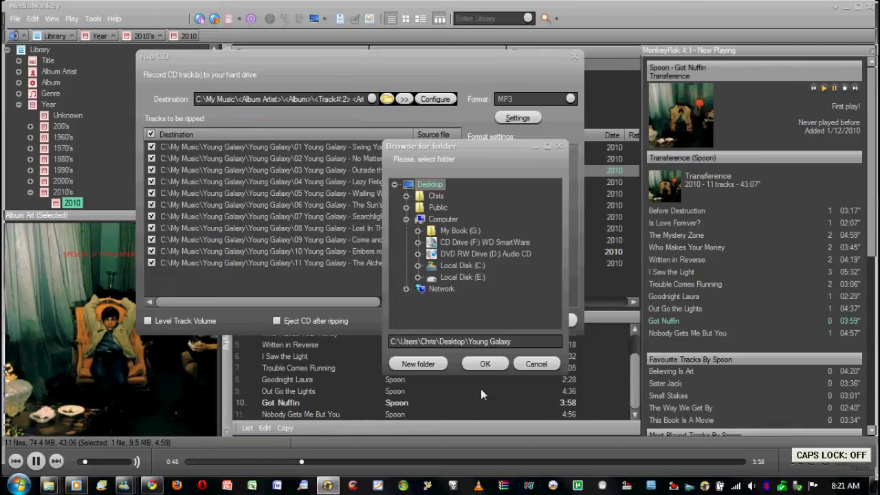
click(492, 361)
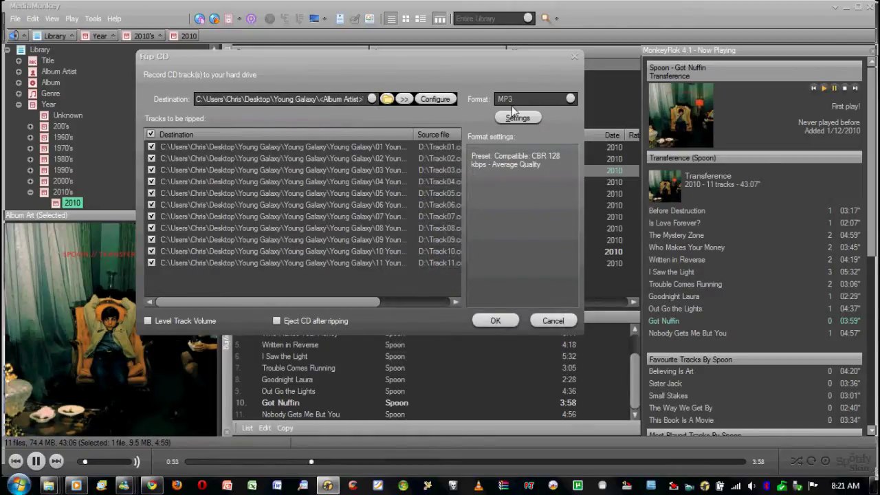
Step: Change the output format from MP3 to FLAC and start the rip
click(545, 98)
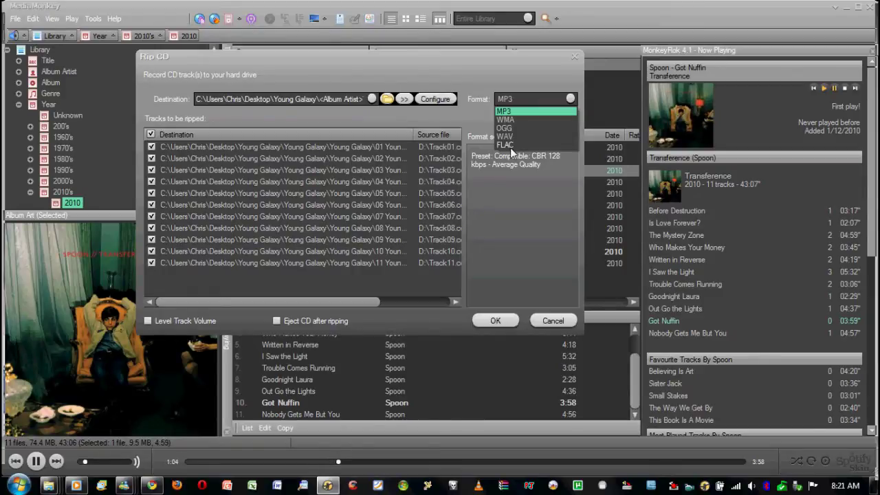
click(509, 145)
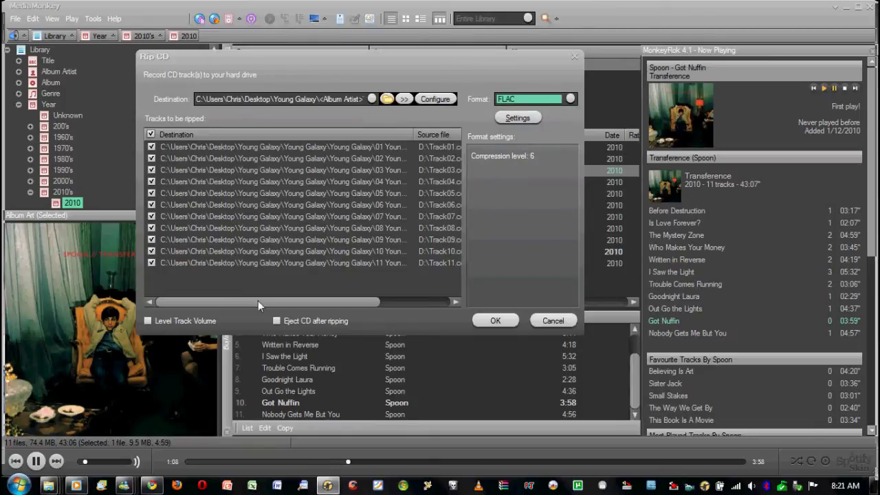
click(515, 325)
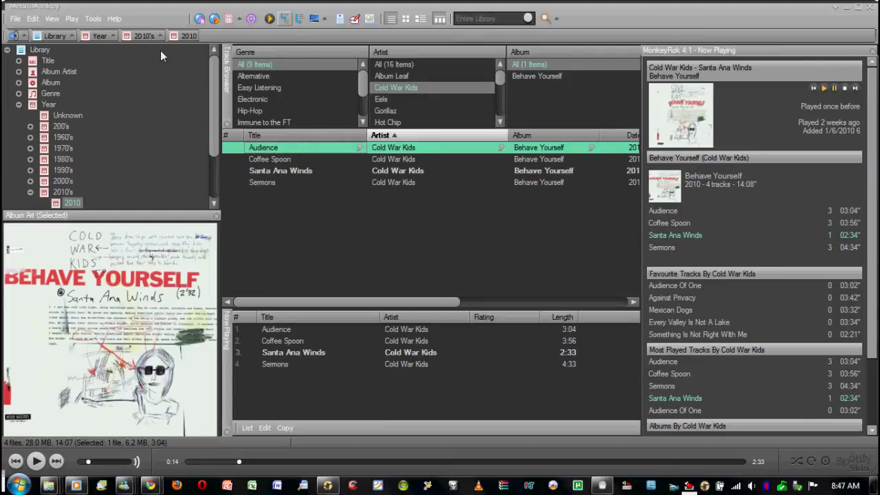
Step: Browse from File > Open URL/File to Desktop\Young Galaxy\Young Galaxy and select all 11 tracks
click(15, 18)
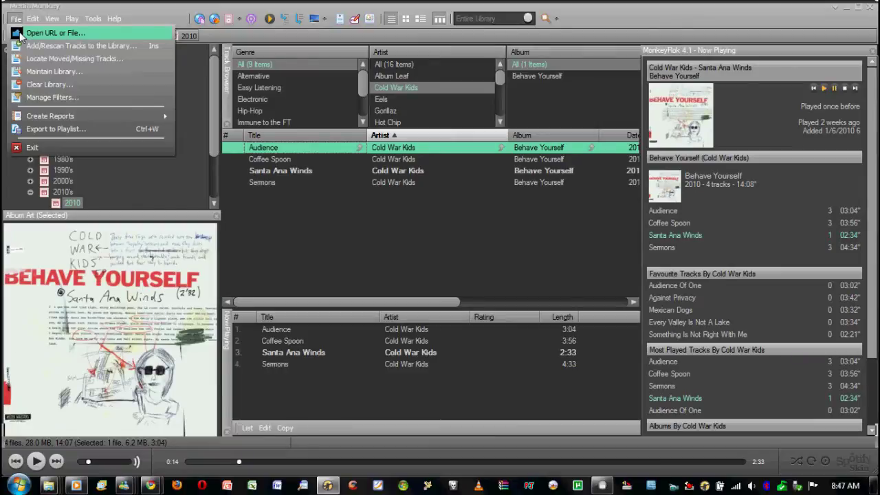
click(21, 36)
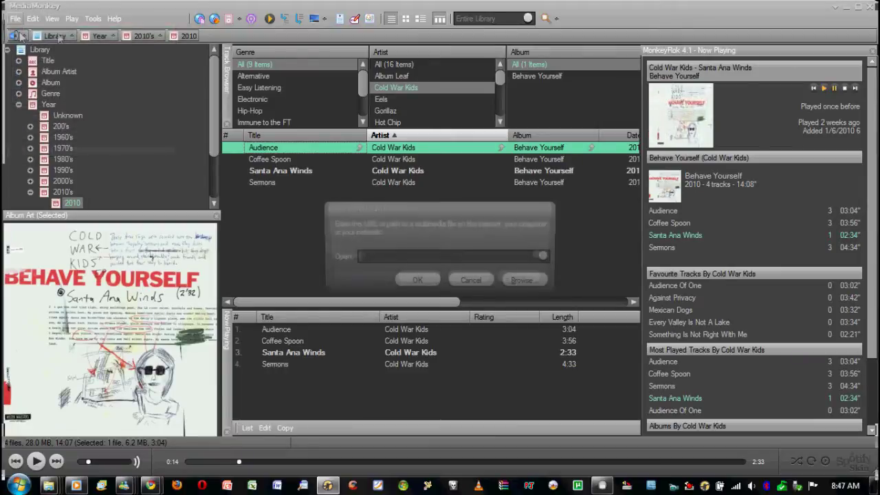
click(527, 280)
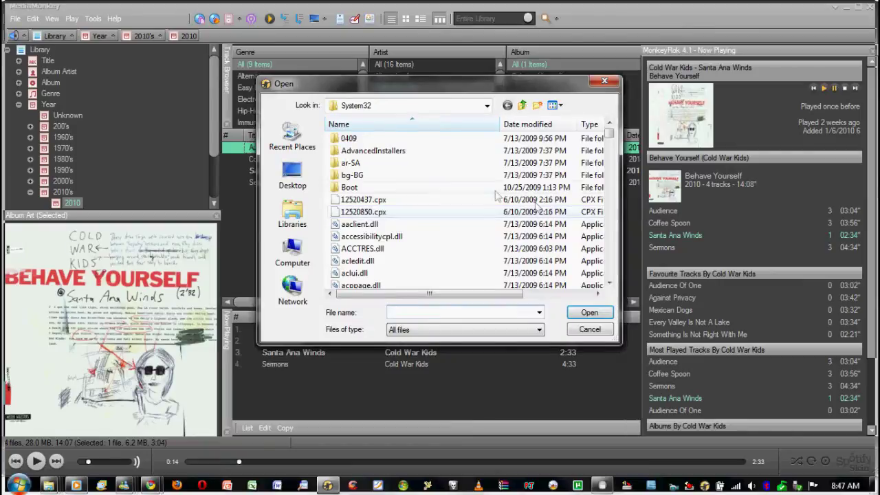
click(292, 176)
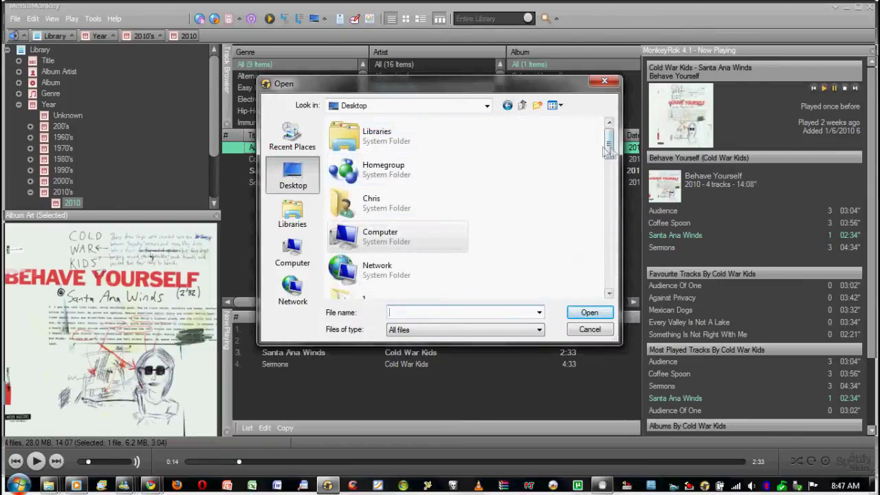
mouse_move(609, 141)
mouse_down()
mouse_move(609, 269)
mouse_move(609, 206)
mouse_up()
double_click(438, 203)
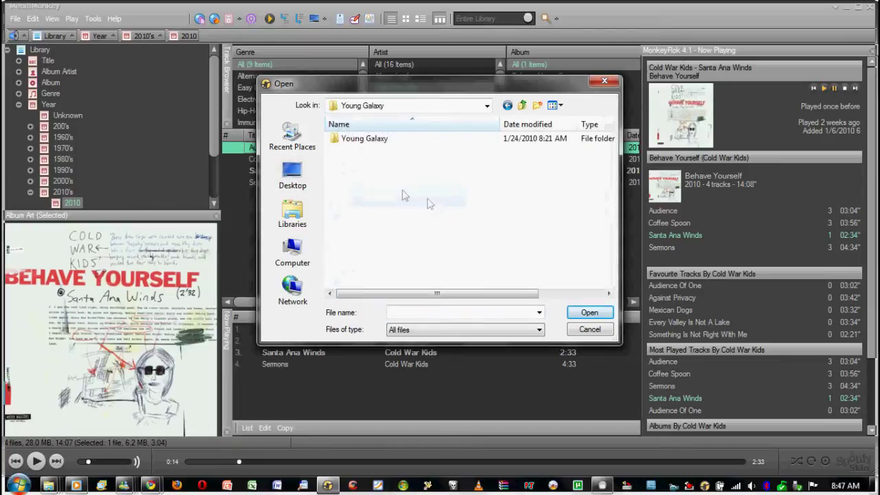
click(394, 143)
double_click(394, 143)
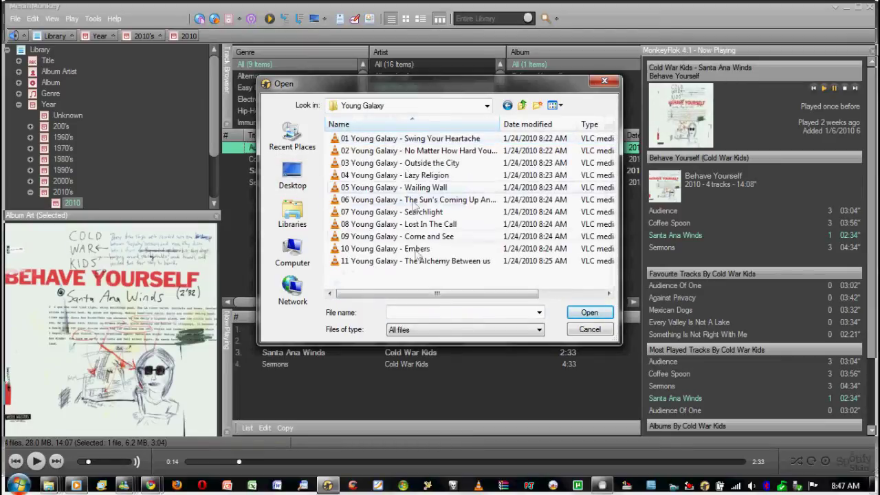
key(ctrl+a)
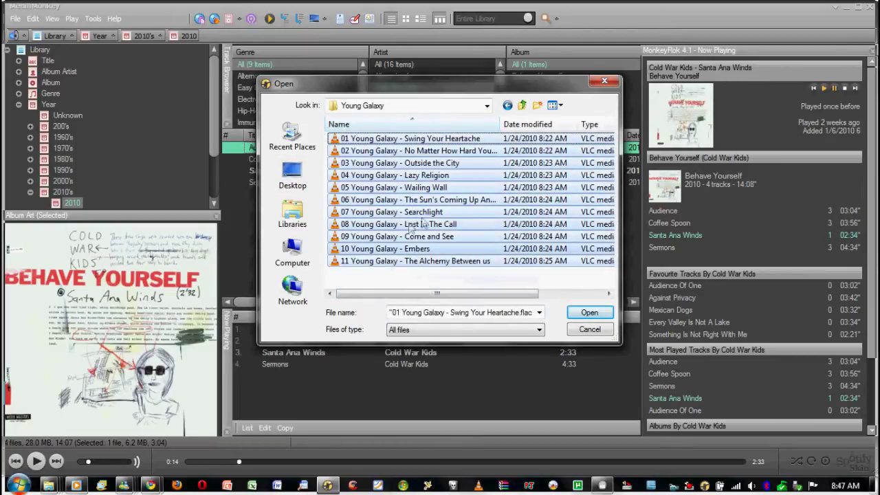
Step: Load the 11 tracks into an enlarged Now Playing list and play track 6
click(573, 315)
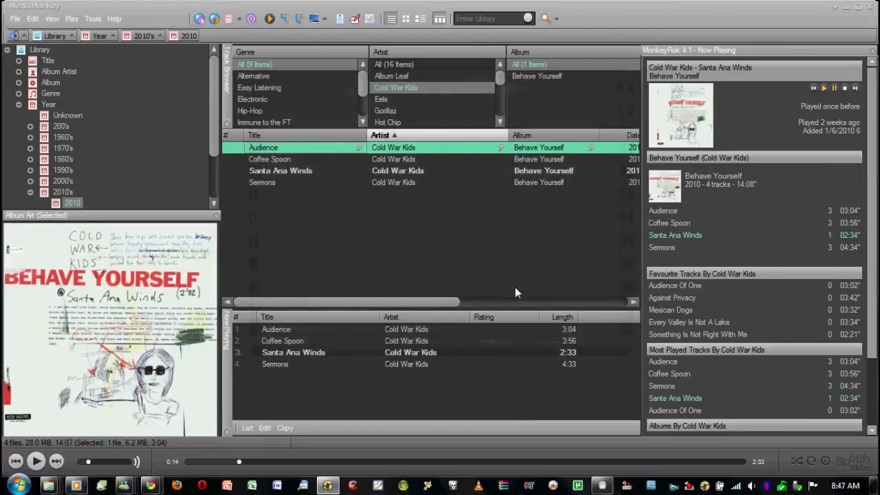
mouse_move(482, 310)
mouse_down()
mouse_move(464, 279)
mouse_move(475, 227)
mouse_up()
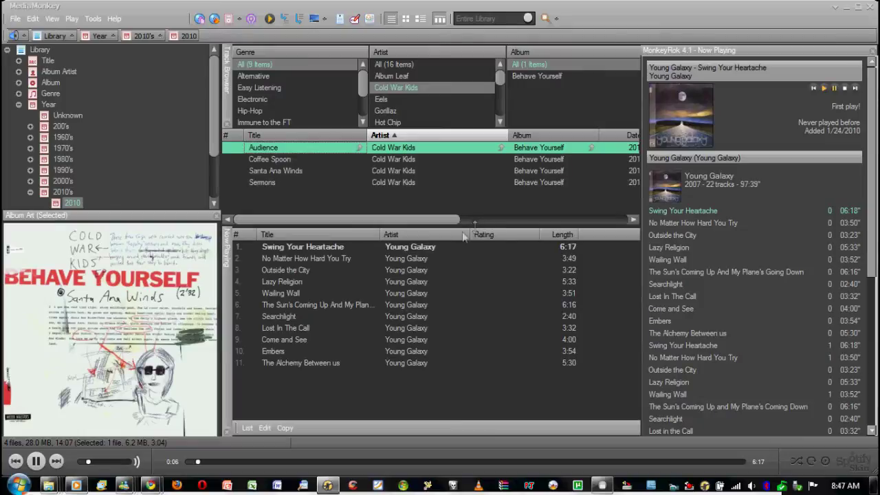
double_click(305, 304)
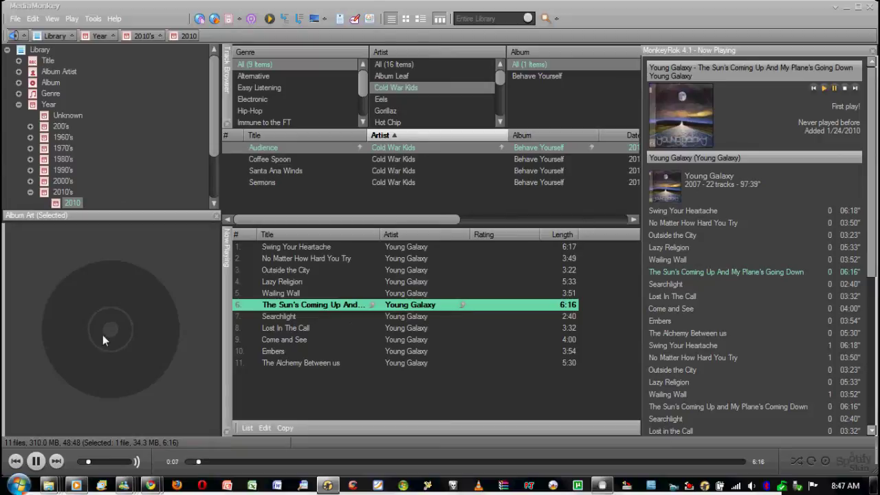
Step: Select all 11 Young Galaxy tracks in Now Playing and bring up their context menu
drag(318, 395, 282, 249)
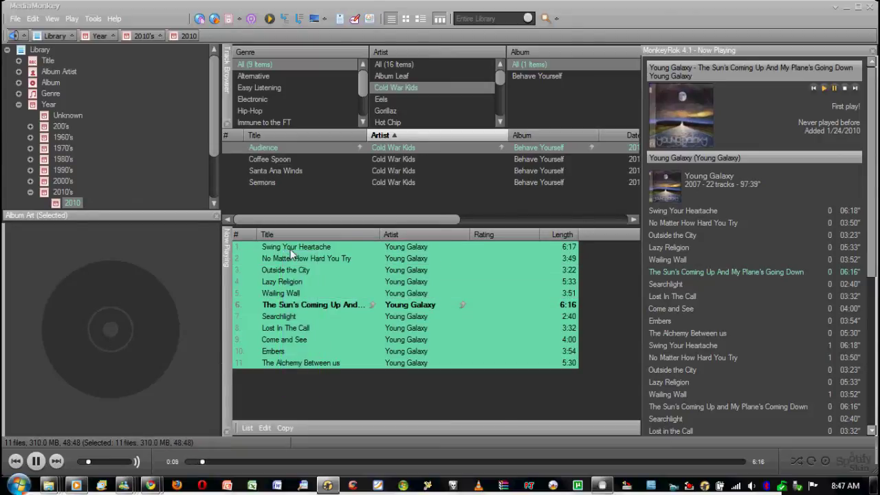
click(277, 420)
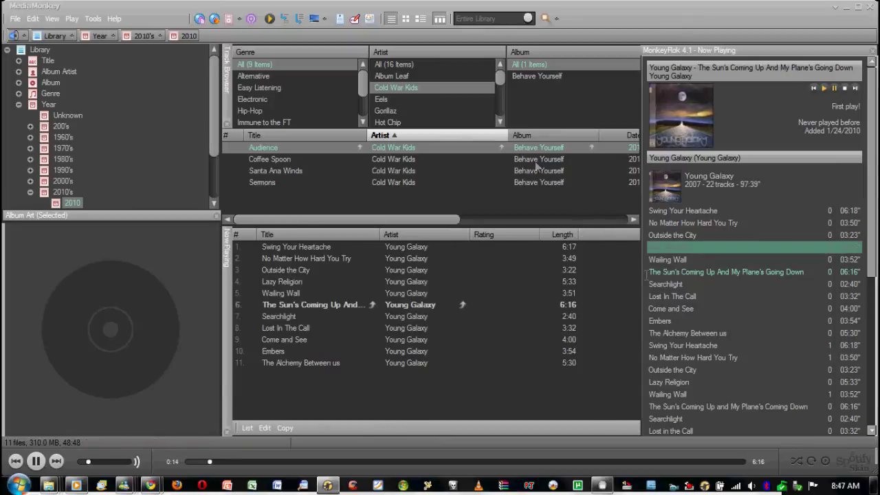
drag(333, 364, 305, 253)
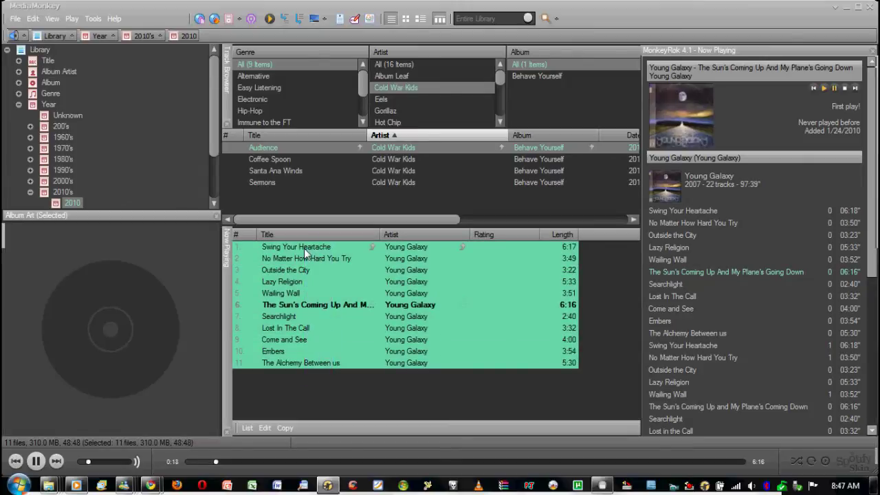
right_click(305, 254)
Step: Auto-tag the tracks from the web as Young Galaxy (2007), saving the cover image into the tags
click(350, 396)
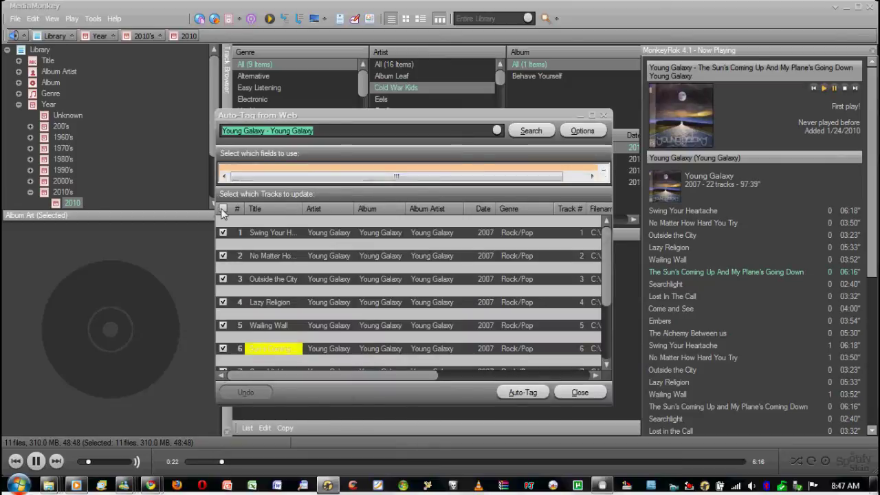
click(593, 115)
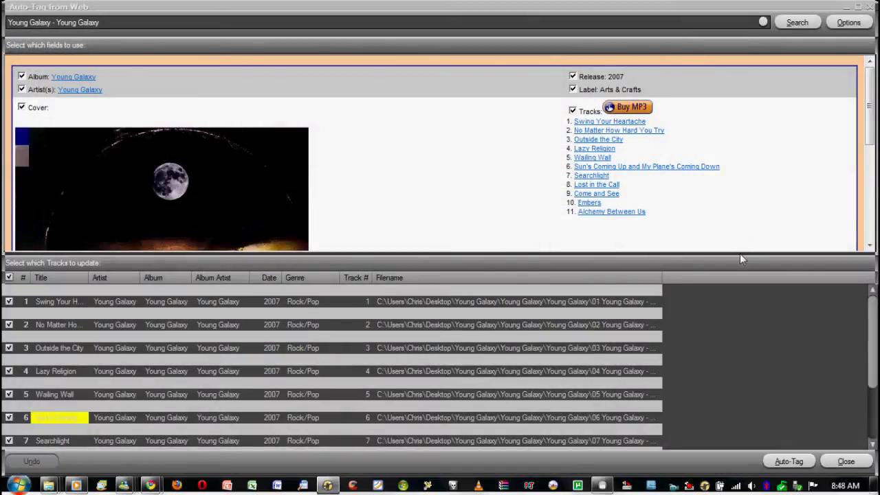
mouse_move(868, 129)
mouse_down()
mouse_move(869, 179)
mouse_move(869, 129)
mouse_up()
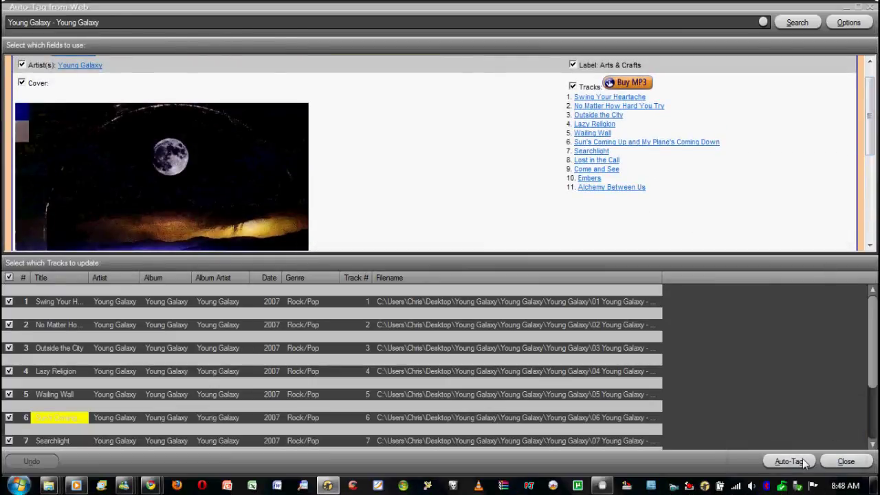
click(789, 461)
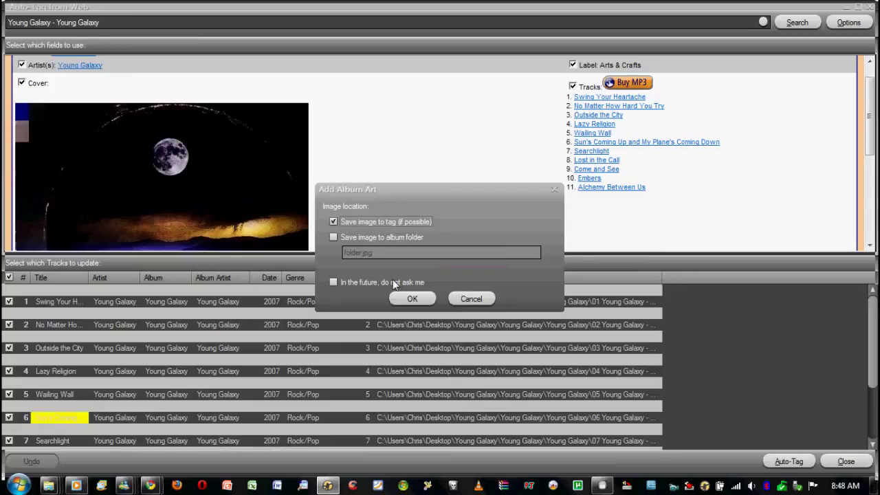
click(411, 299)
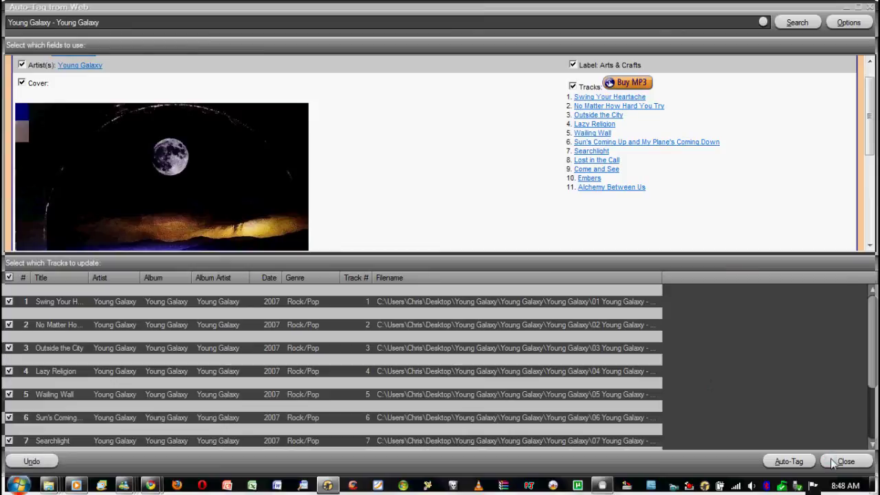
click(831, 459)
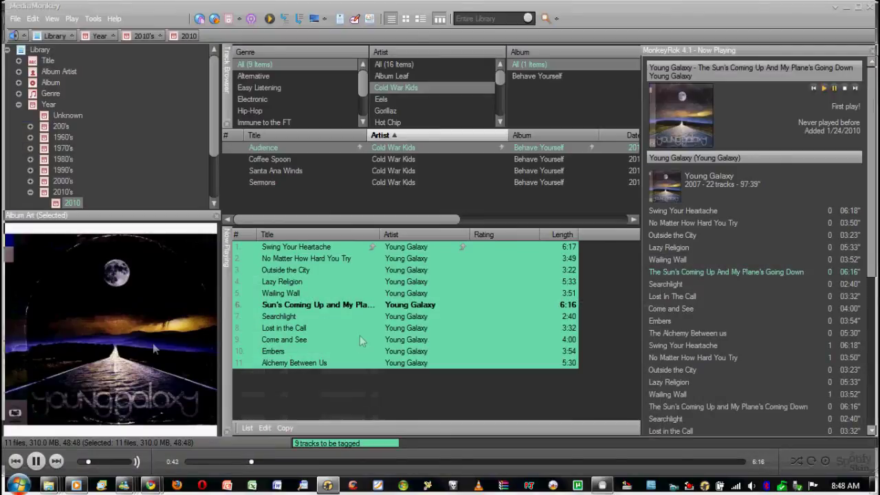
Step: Deselect the Now Playing tracks to view their updated titles and album art
click(305, 372)
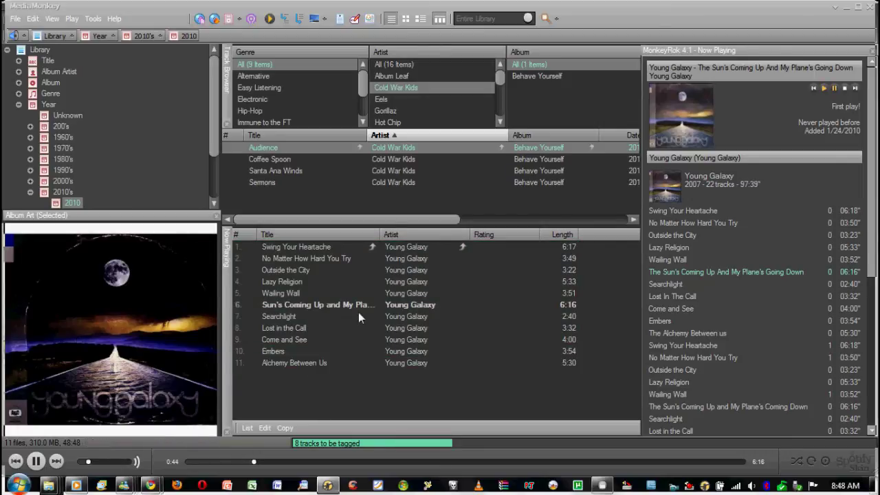